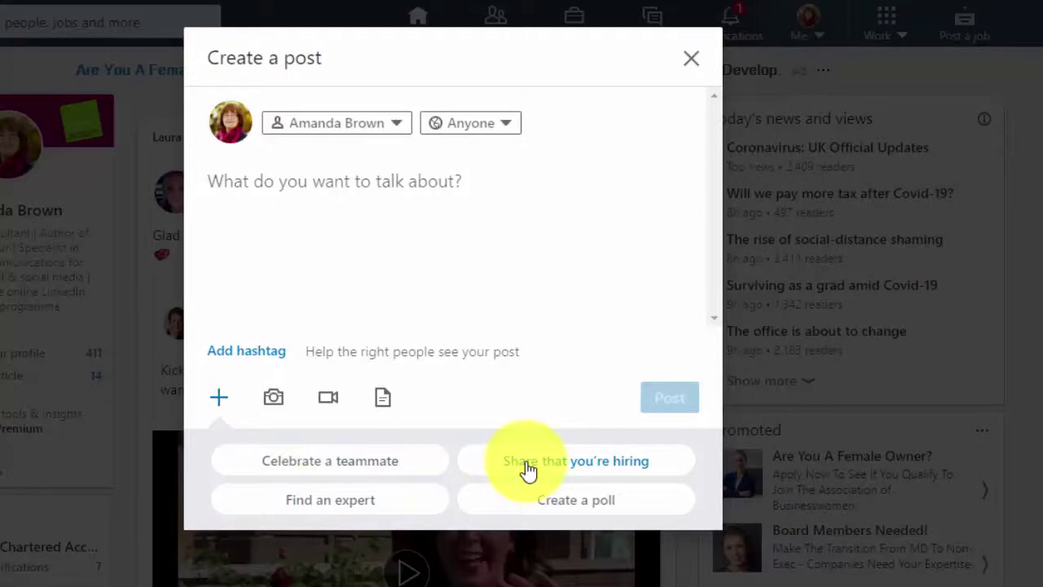
# - Start a new poll, add Option 3 and Option 4, and open the poll duration choices
pyautogui.click(577, 512)
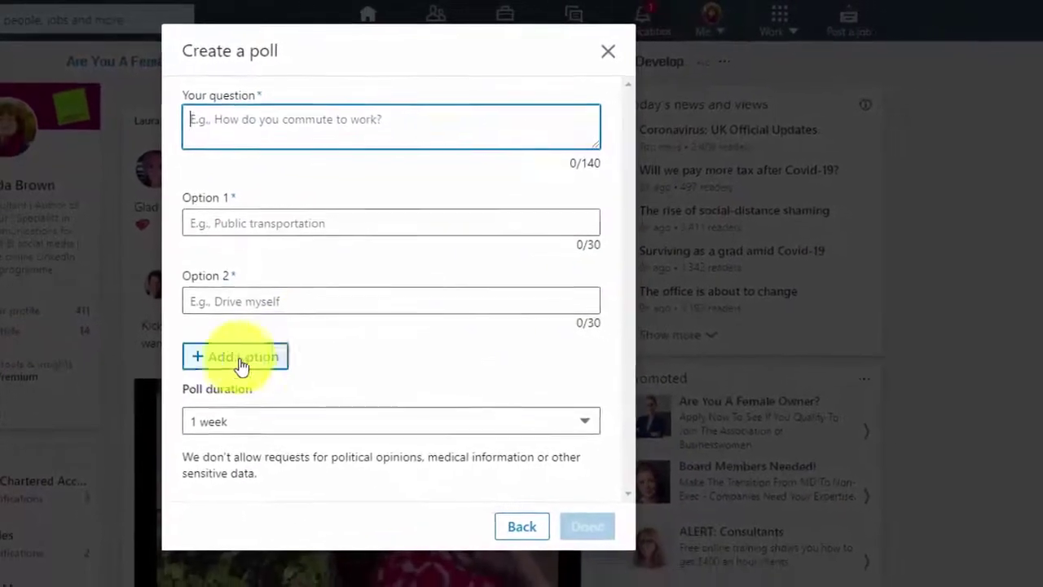
pyautogui.click(239, 360)
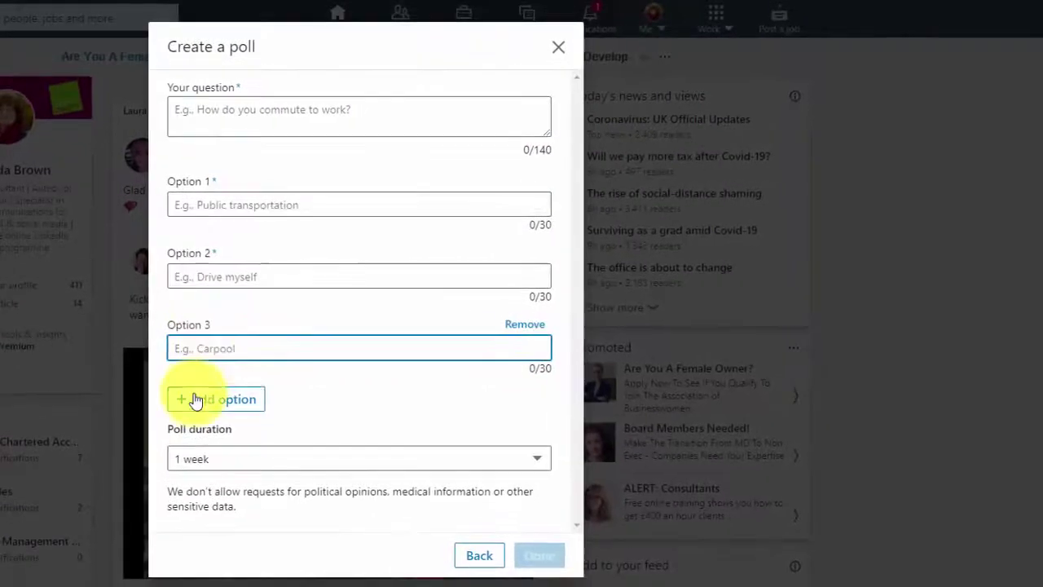
pyautogui.click(196, 399)
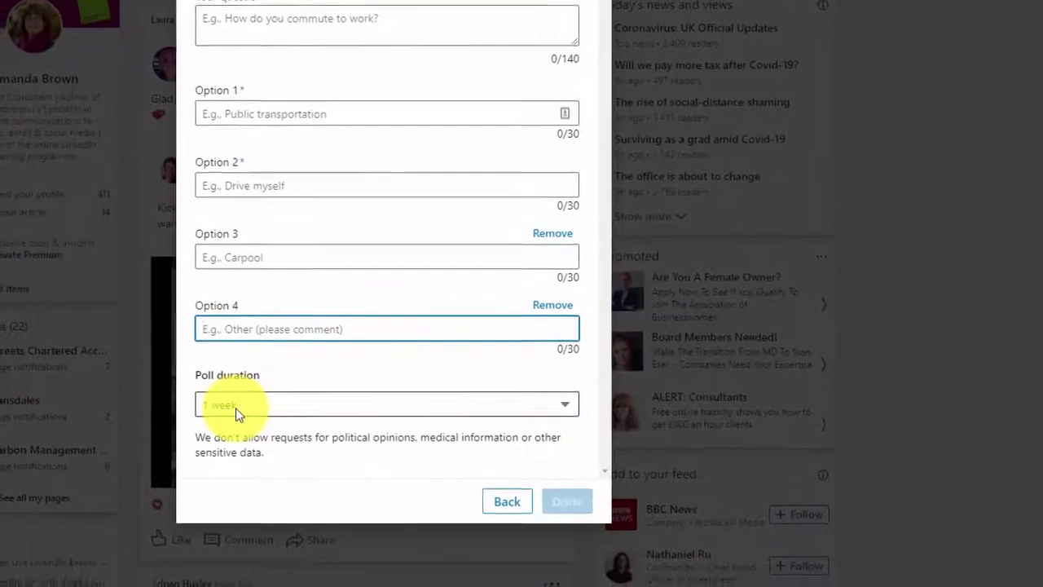
pyautogui.click(224, 452)
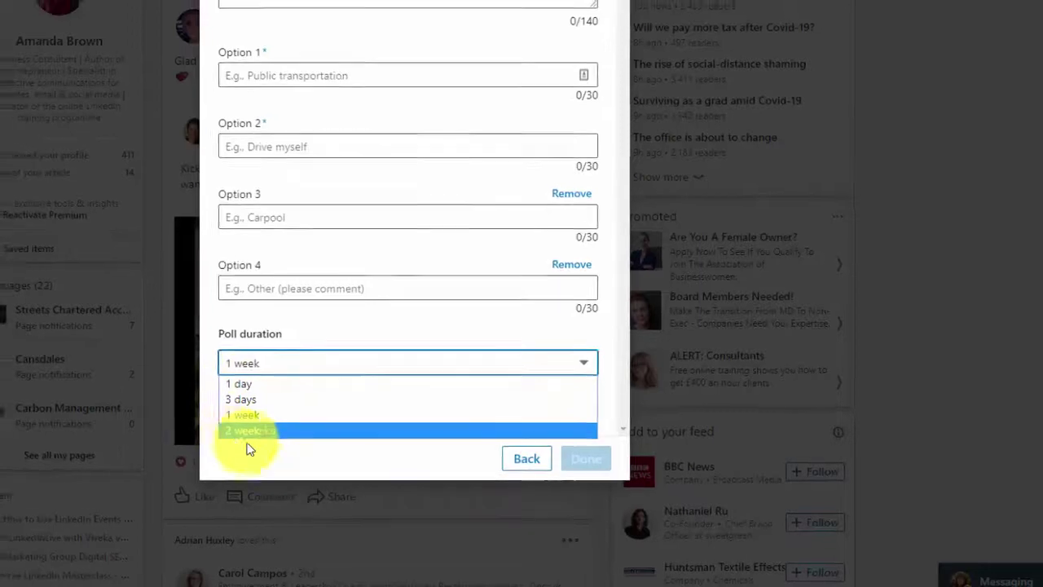
pyautogui.click(387, 334)
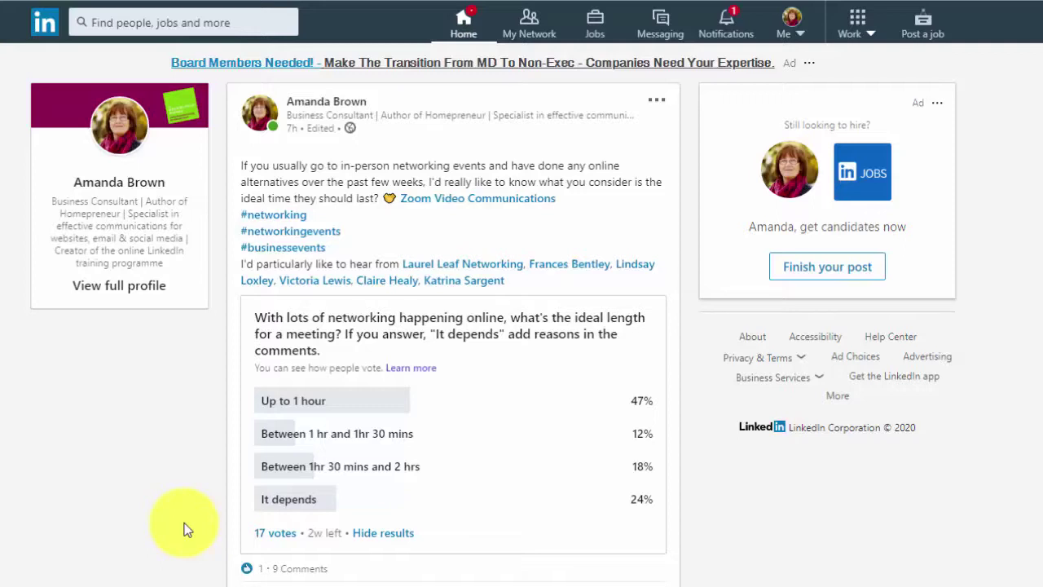
# - Preview the company and the people tagged in the text of the networking poll post
pyautogui.moveTo(405, 207)
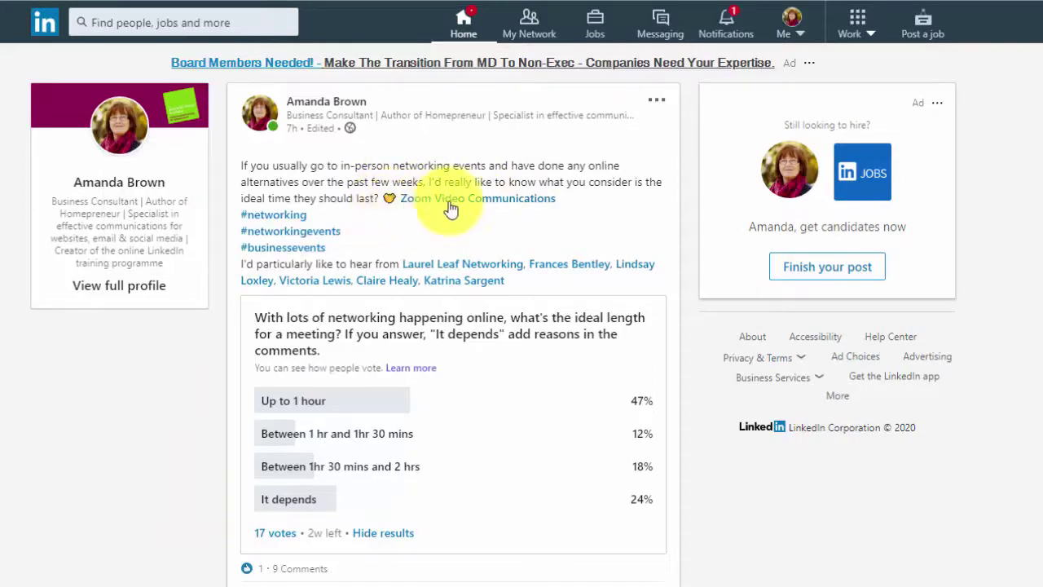
pyautogui.moveTo(477, 209)
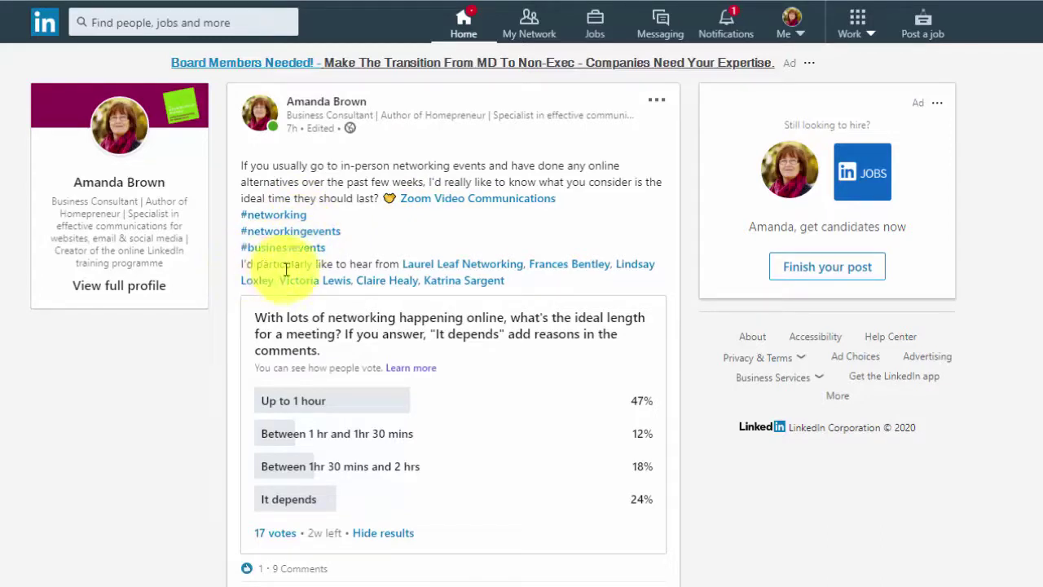
pyautogui.moveTo(475, 269)
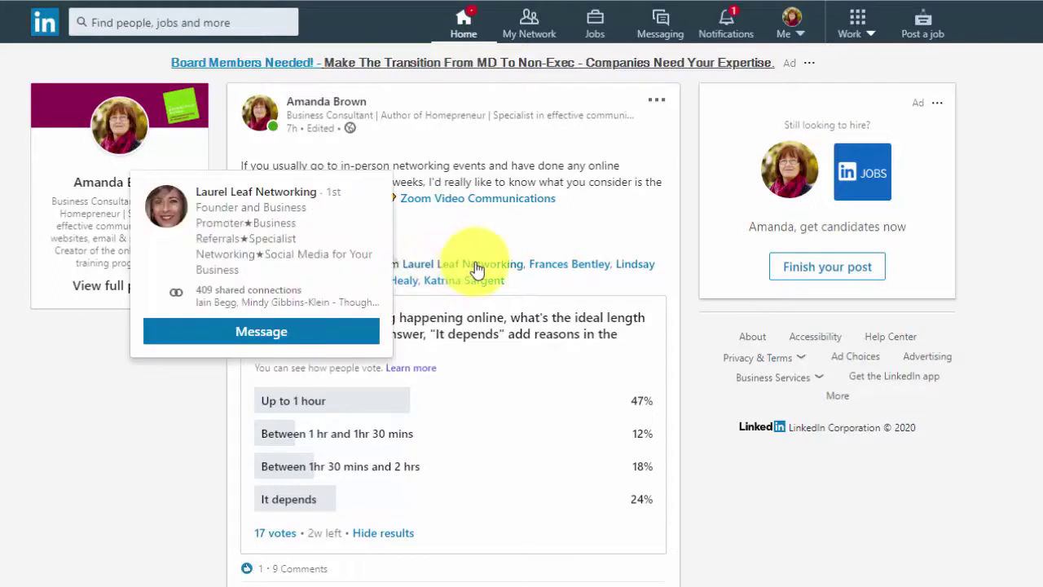
pyautogui.moveTo(552, 269)
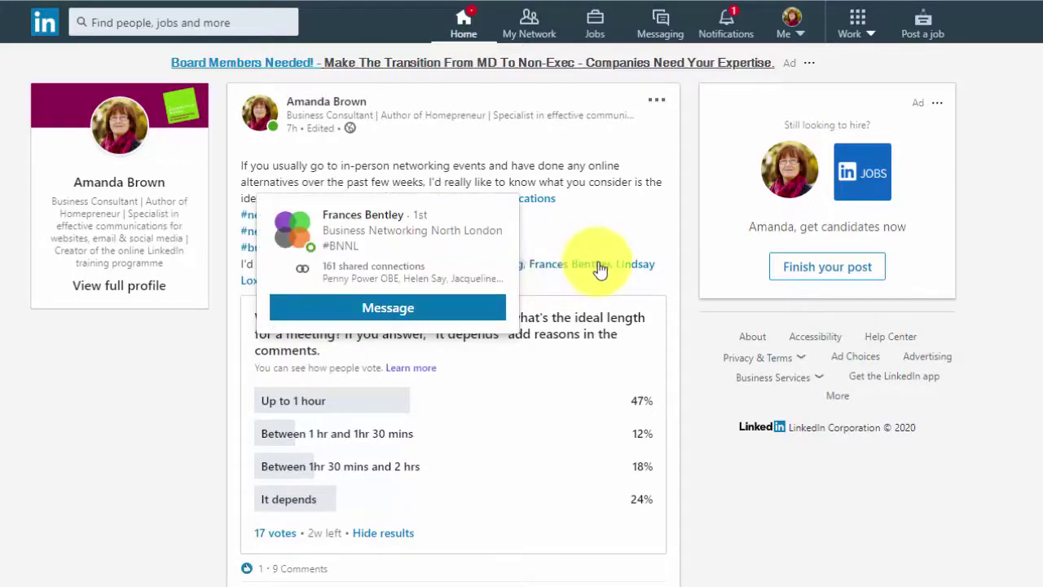
pyautogui.moveTo(641, 269)
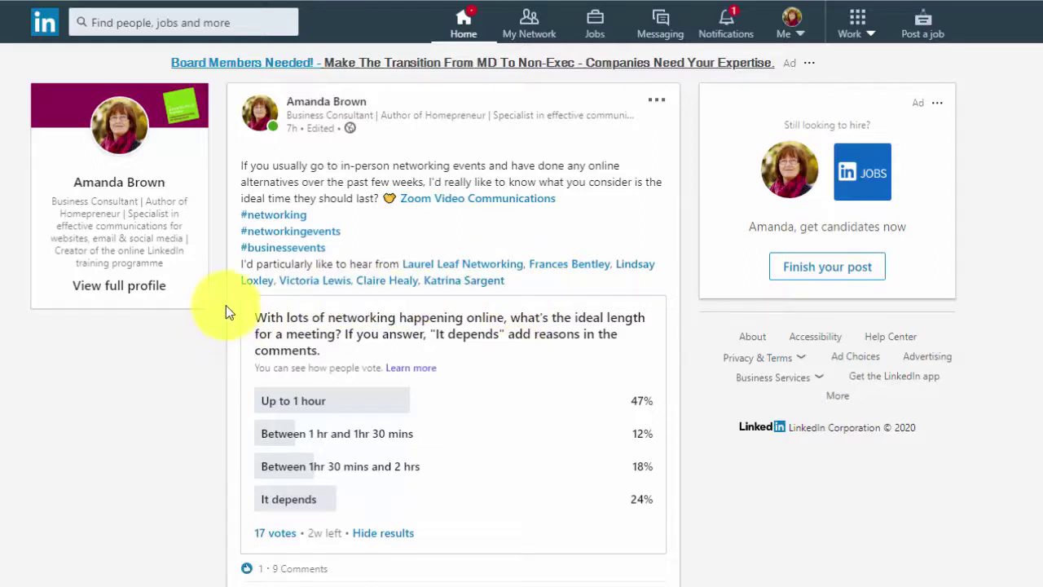
# - View who voted in the networking poll, and open a new message to a first-degree voter for "Up to 1 hour" without sending it
pyautogui.scroll(-1, 226, 311)
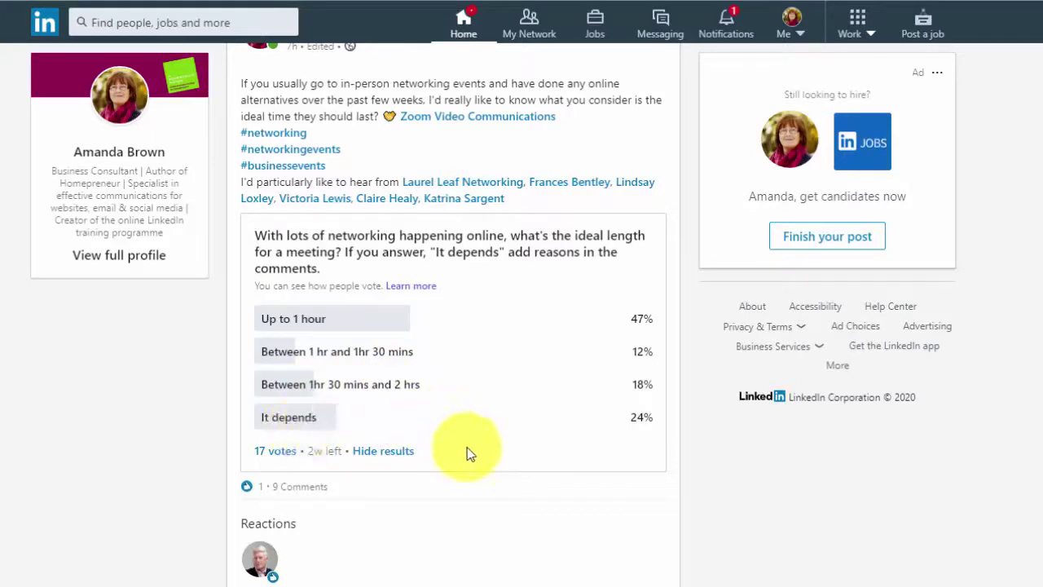
pyautogui.click(267, 453)
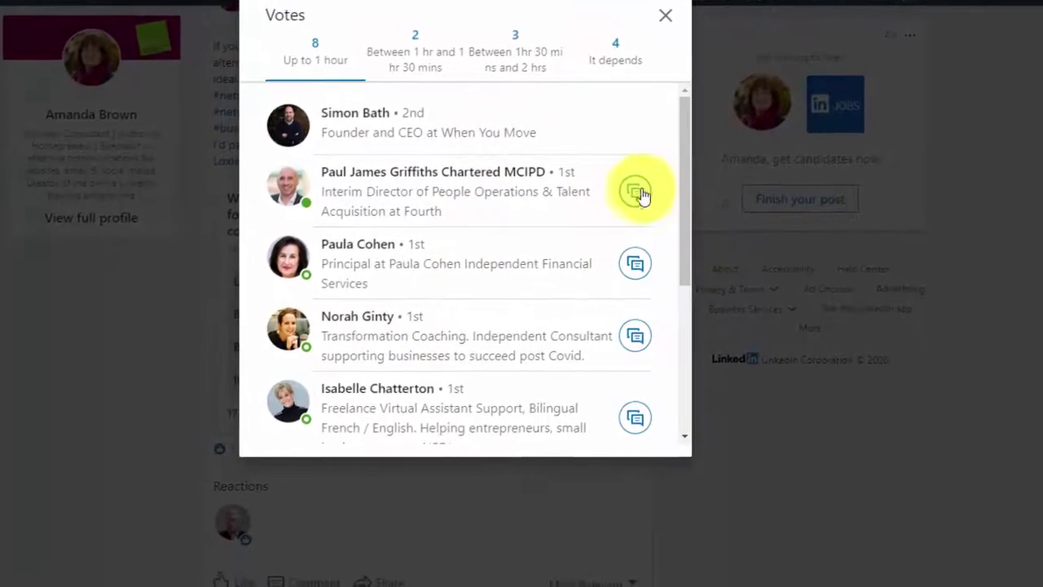
pyautogui.click(592, 146)
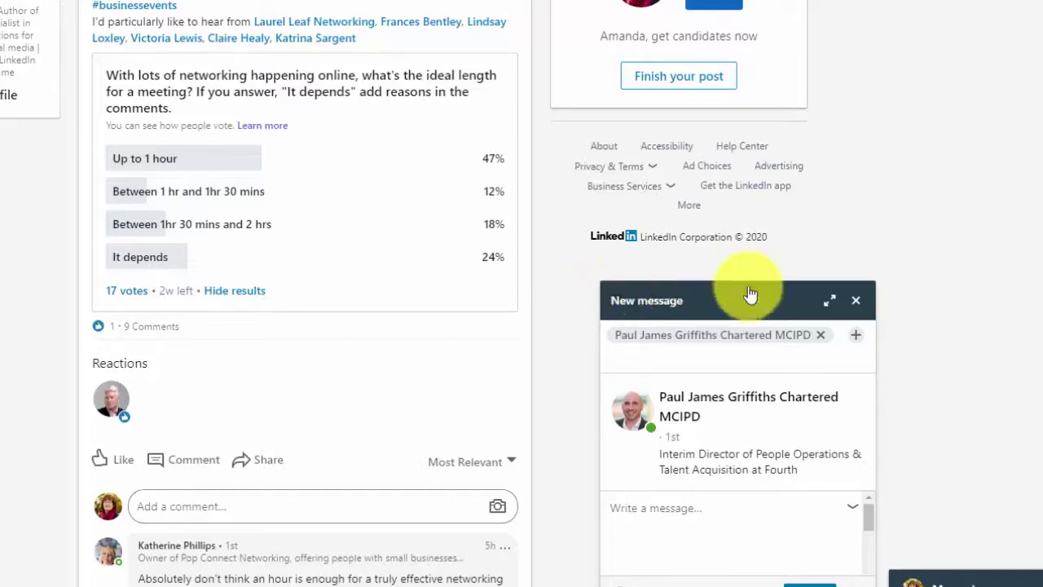
pyautogui.click(858, 303)
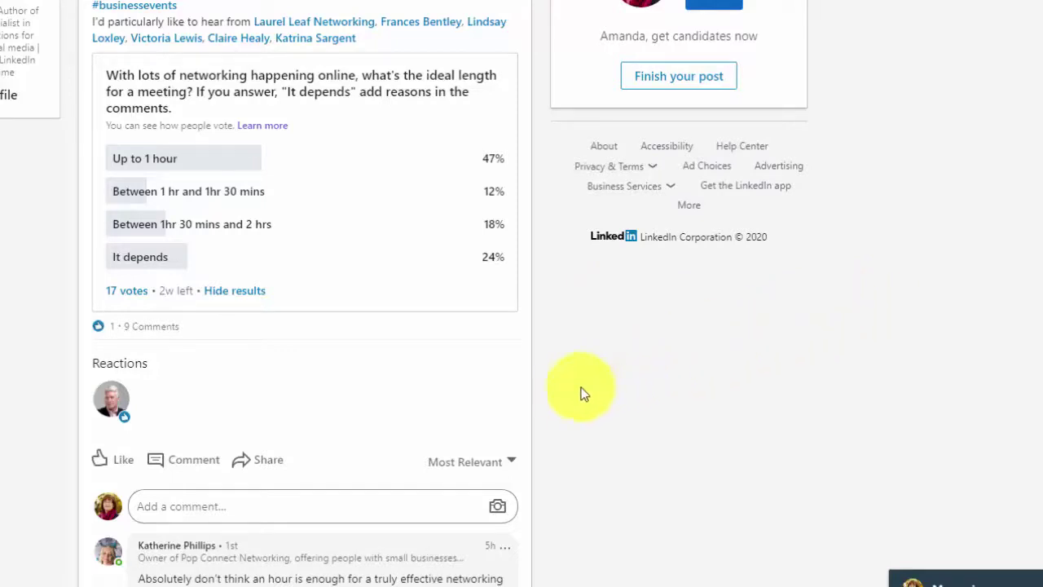
# - Hide the poll results to see the voting options, and show the results again
pyautogui.click(245, 292)
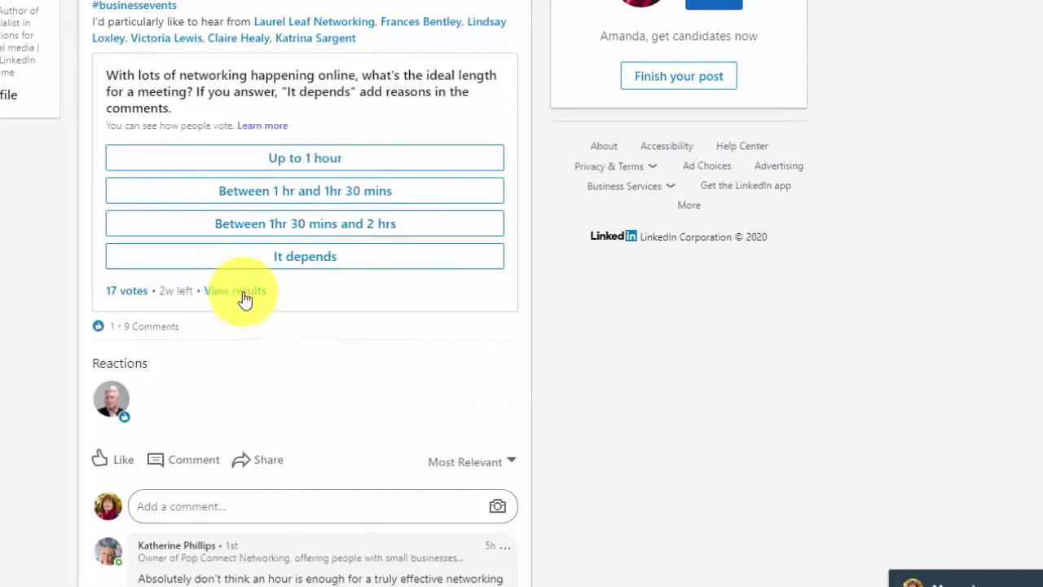
pyautogui.click(245, 292)
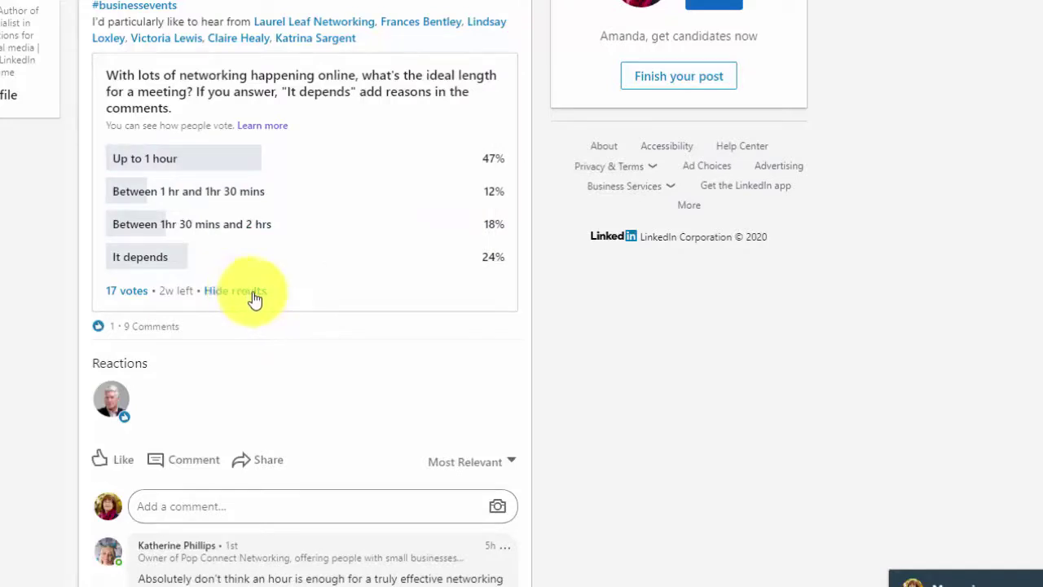
# - Sort the comments on the poll post by Most Recent
pyautogui.scroll(-1, 255, 300)
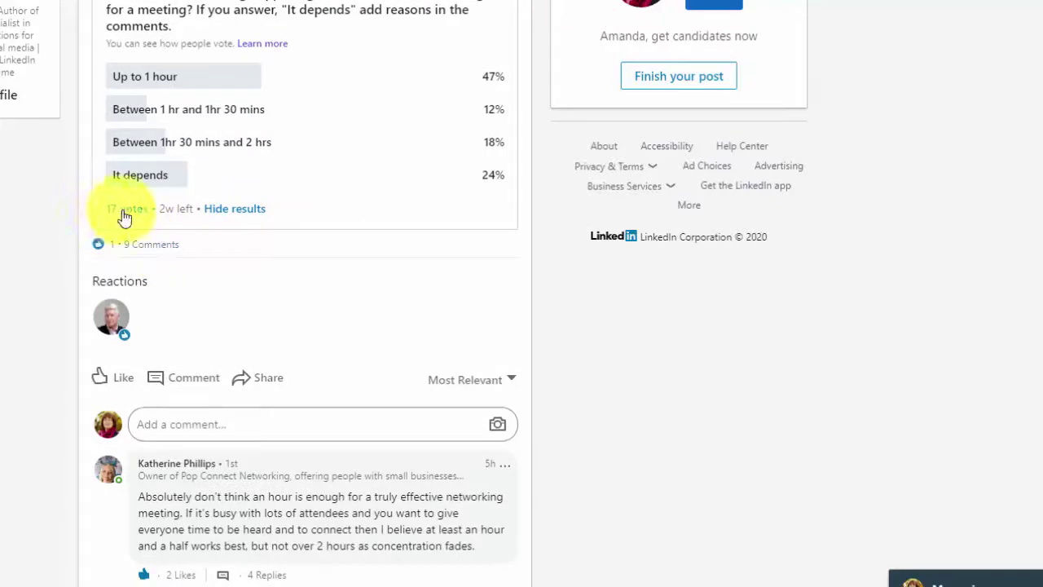
pyautogui.scroll(-1, 57, 333)
pyautogui.scroll(-1, 58, 332)
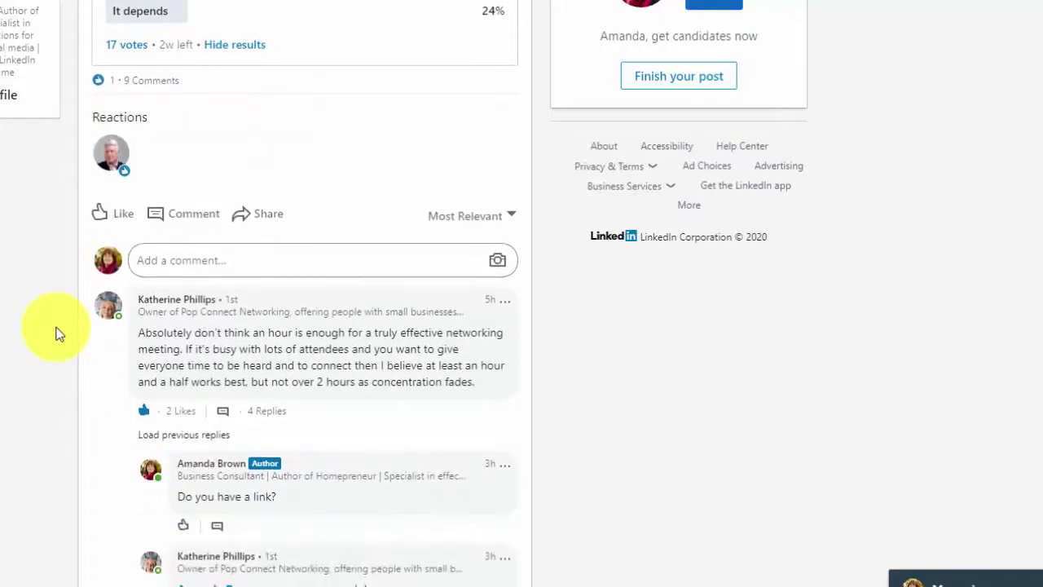
pyautogui.click(451, 221)
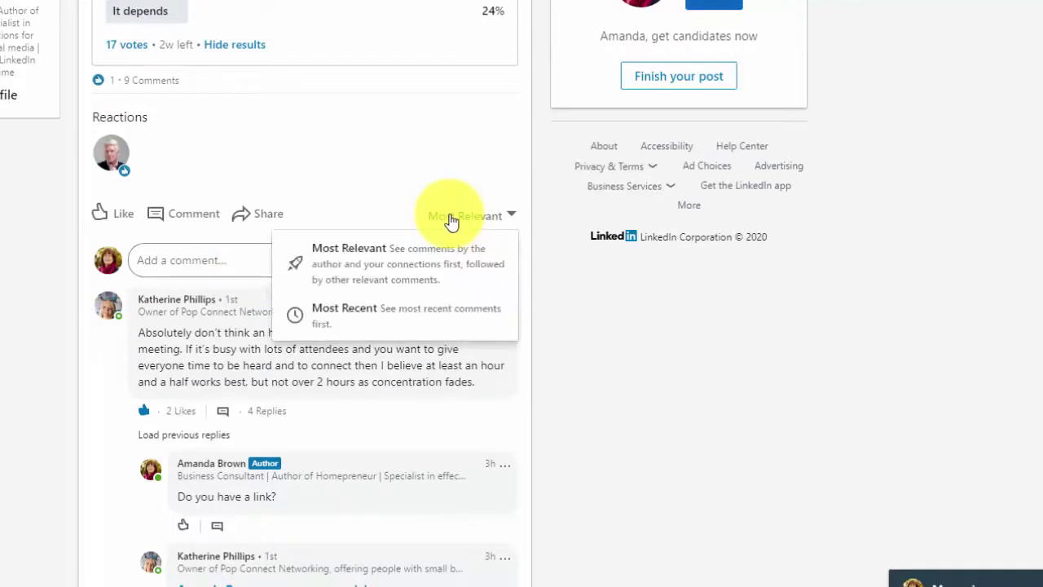
pyautogui.click(414, 320)
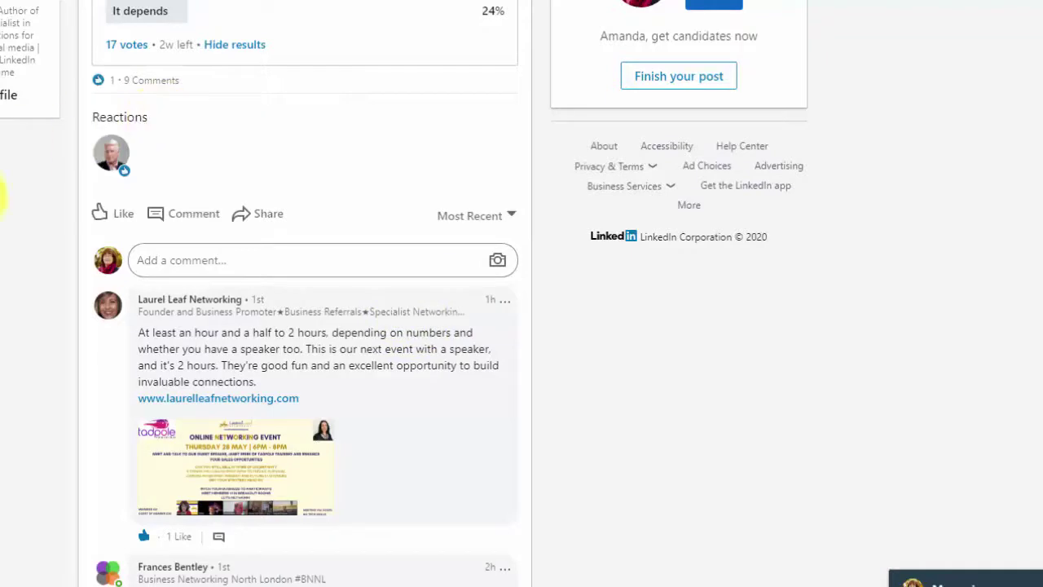
# - Load more comments on the poll post and read through the comments and replies
pyautogui.scroll(-2, 33, 191)
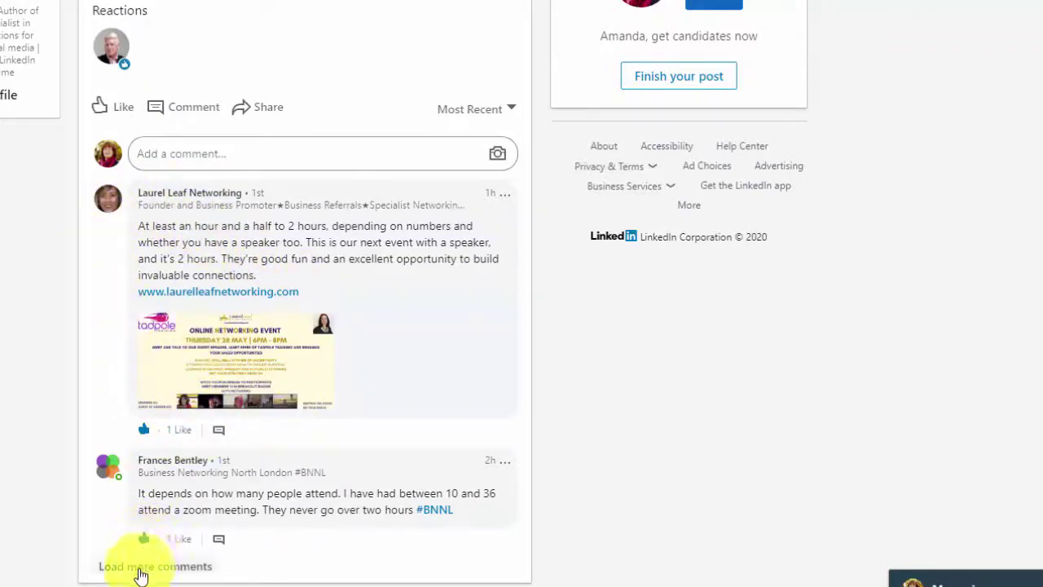
pyautogui.click(140, 567)
pyautogui.scroll(-2, 16, 494)
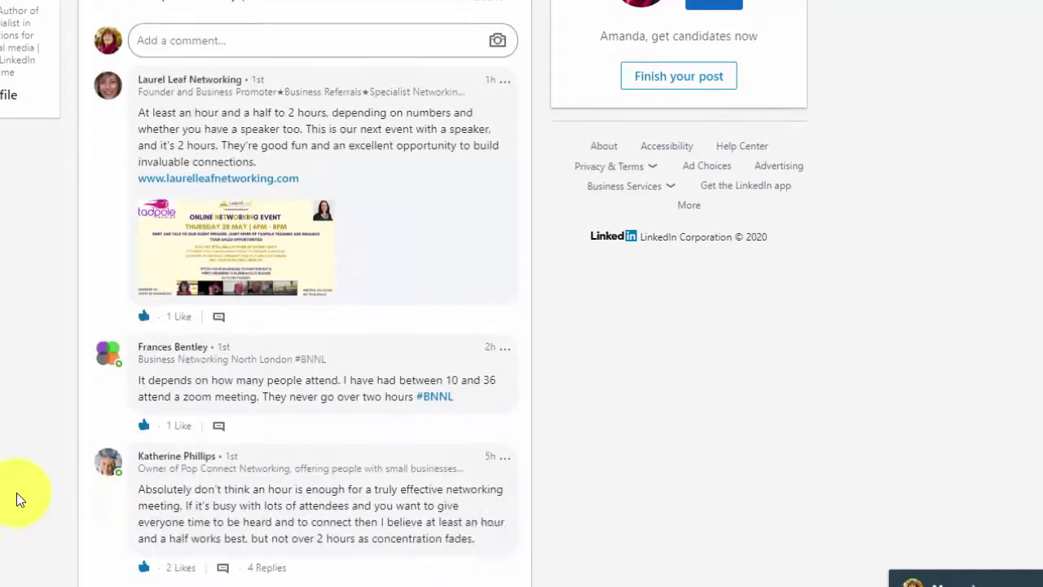
pyautogui.scroll(-2, 49, 345)
pyautogui.scroll(-2, 41, 336)
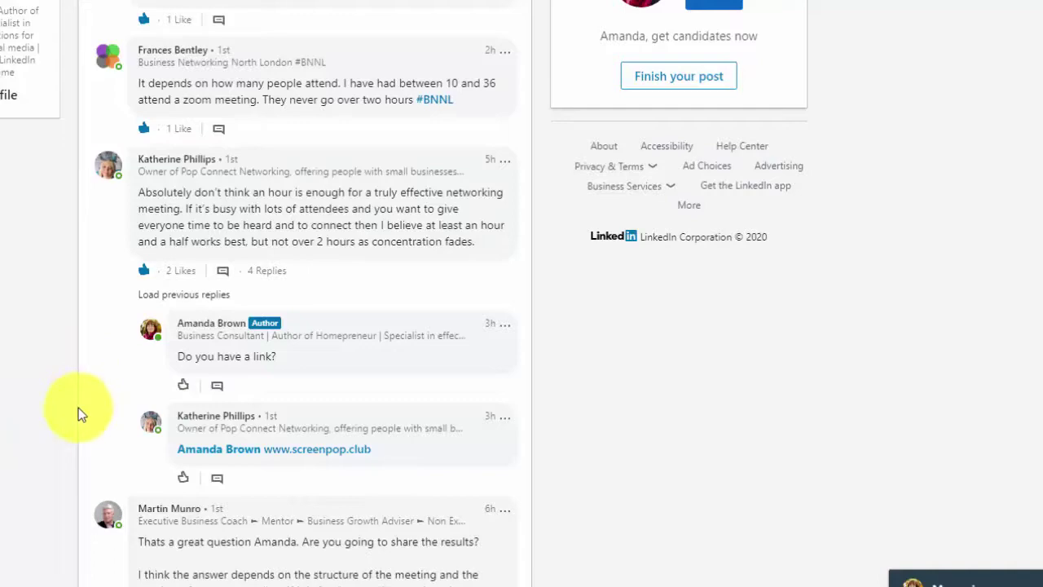
pyautogui.scroll(-2, 77, 410)
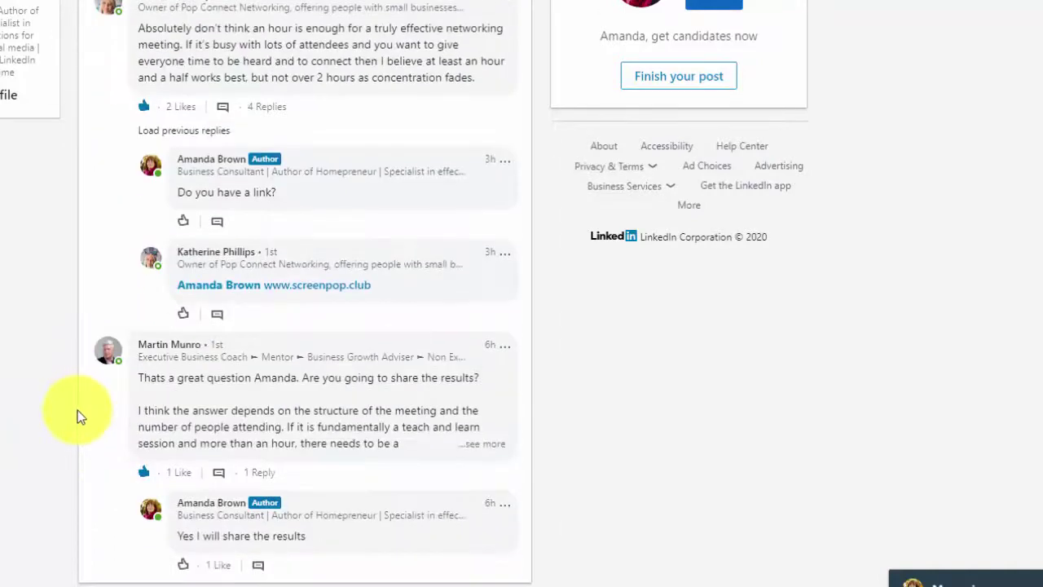
pyautogui.scroll(6, 76, 452)
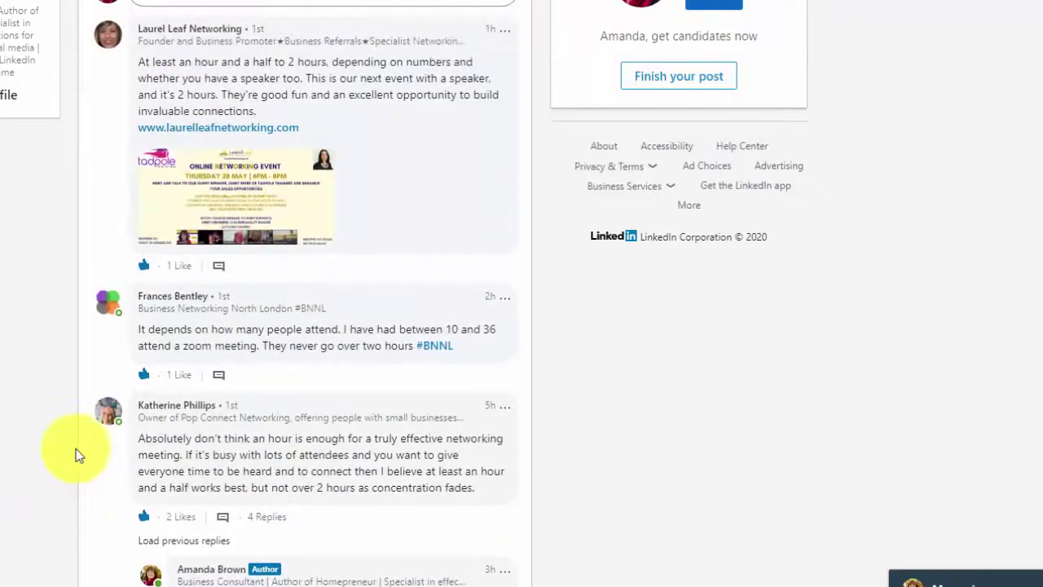
pyautogui.scroll(6, 75, 454)
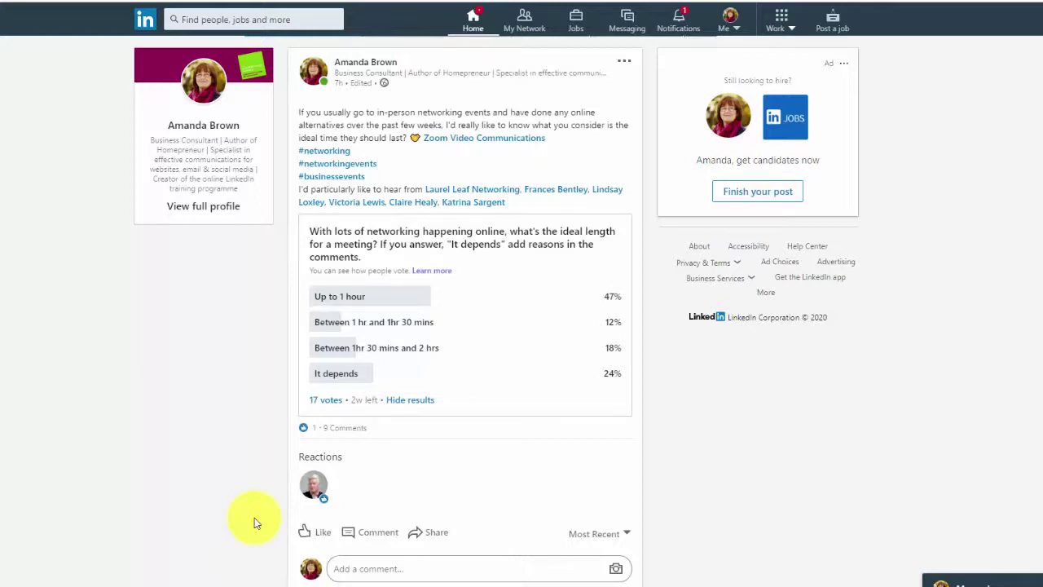
# - Start sharing the poll post, set it to be posted as Alterra Business Consulting Ltd, and start its accompanying text
pyautogui.scroll(-2, 255, 518)
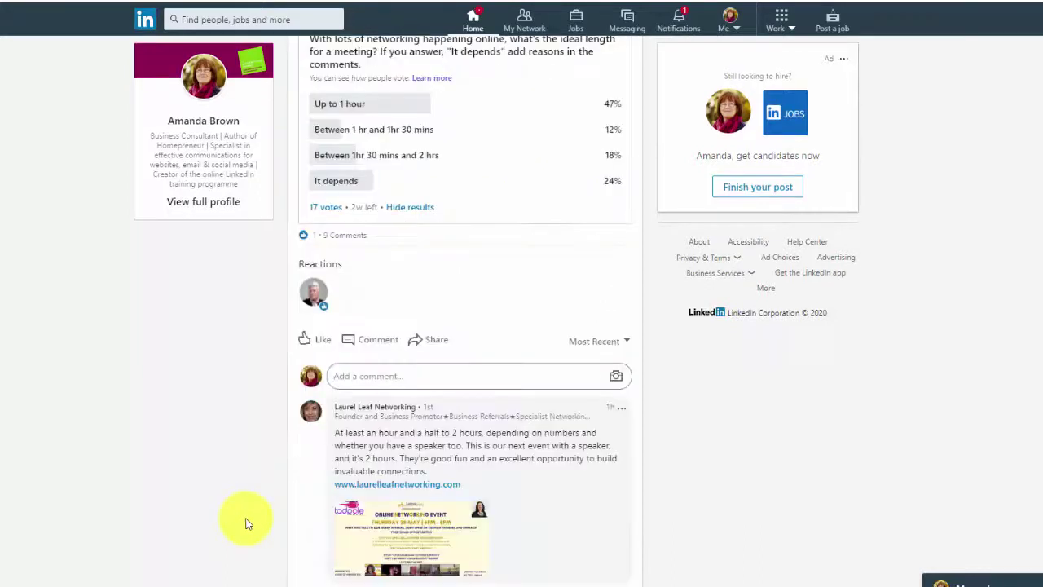
pyautogui.click(436, 343)
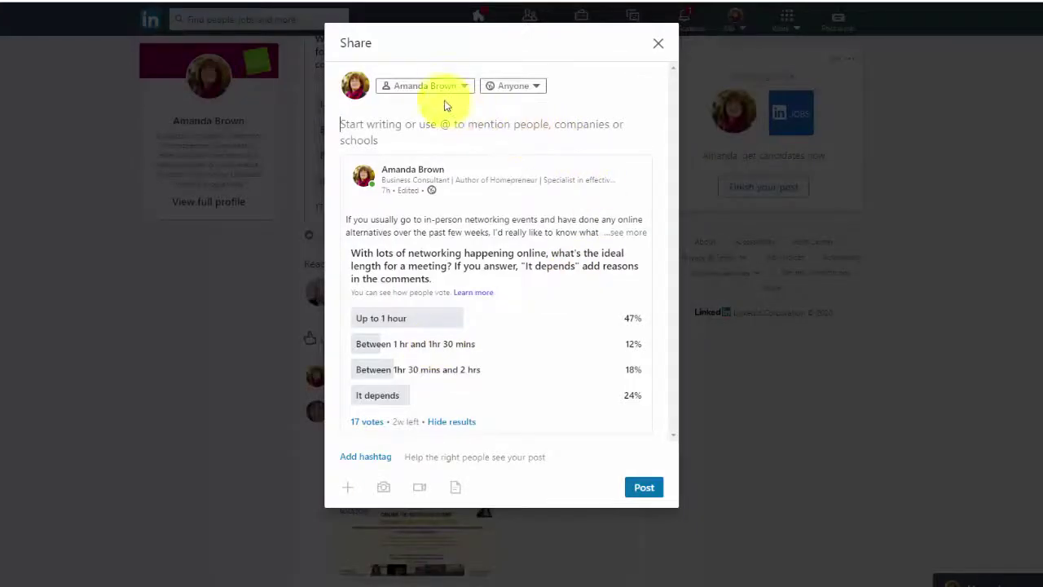
pyautogui.click(436, 87)
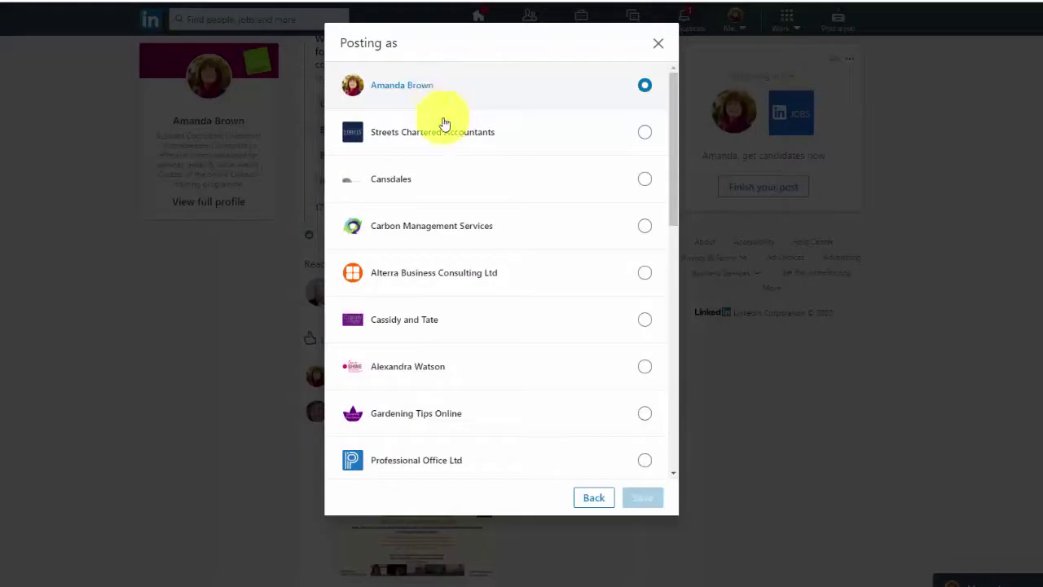
pyautogui.click(644, 273)
pyautogui.click(643, 497)
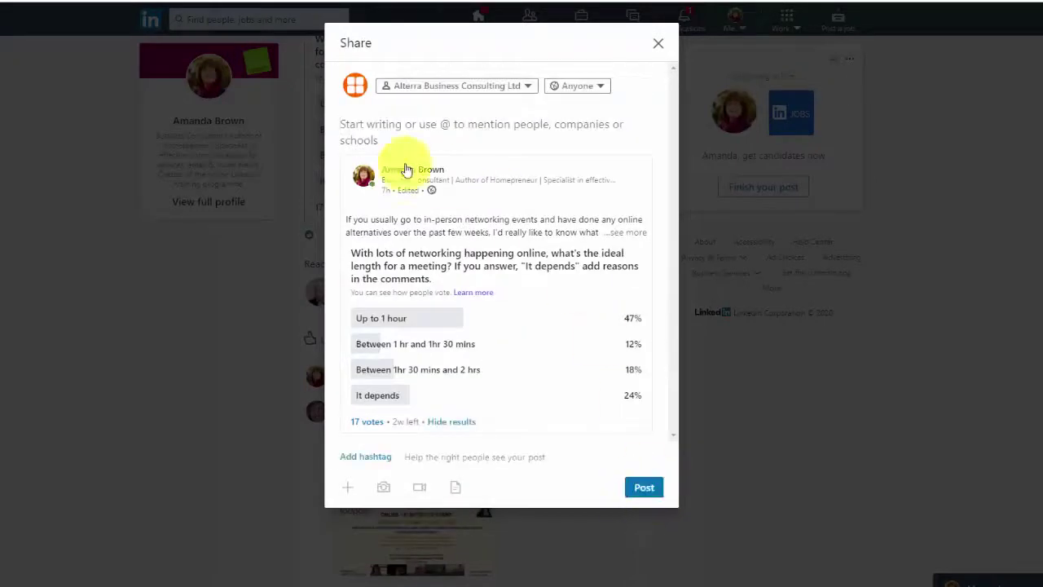
pyautogui.click(343, 122)
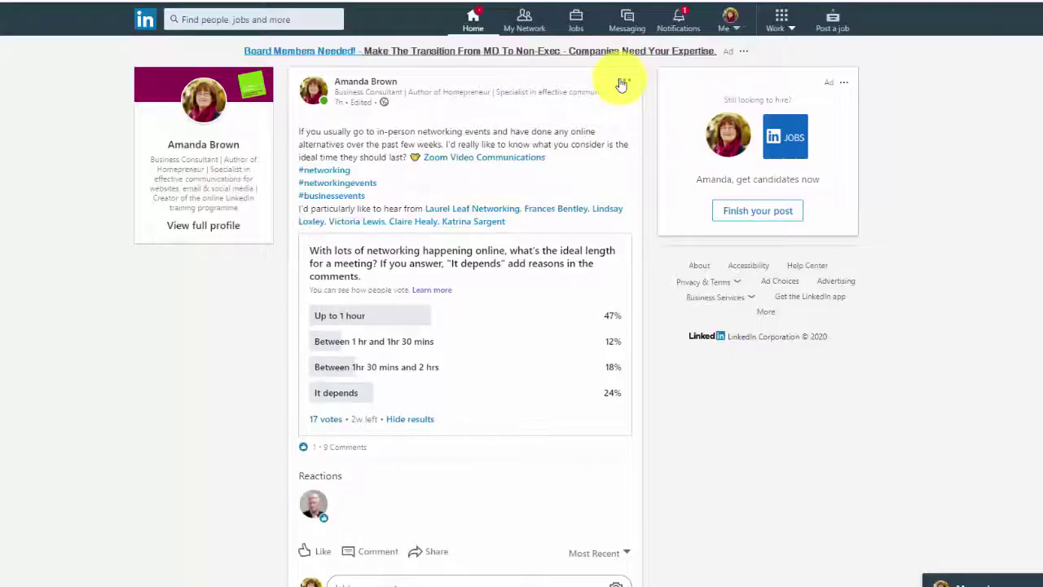
# - Examine the management actions available for the poll post, including who can see it
pyautogui.click(621, 81)
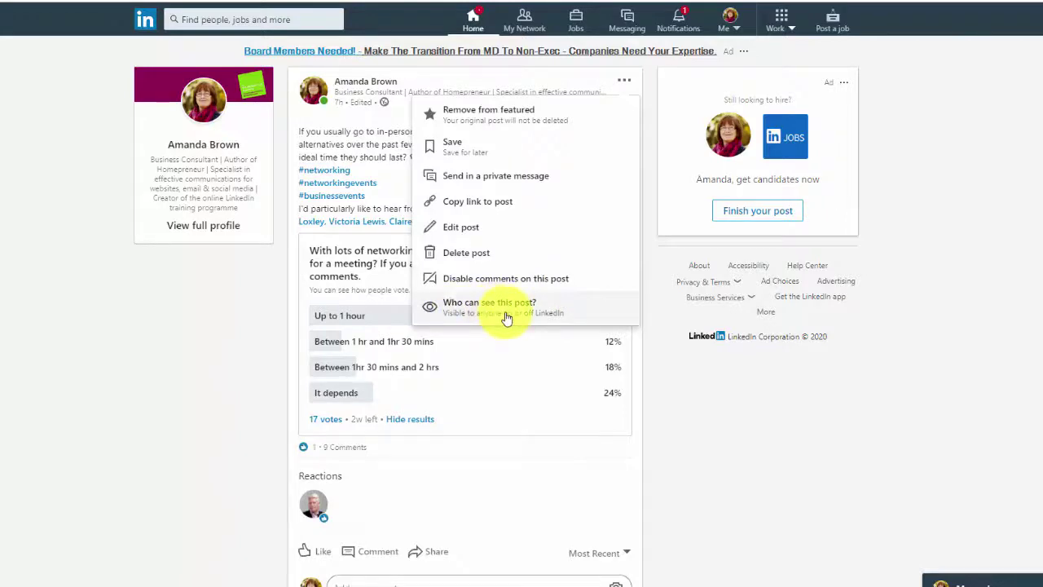
pyautogui.click(190, 431)
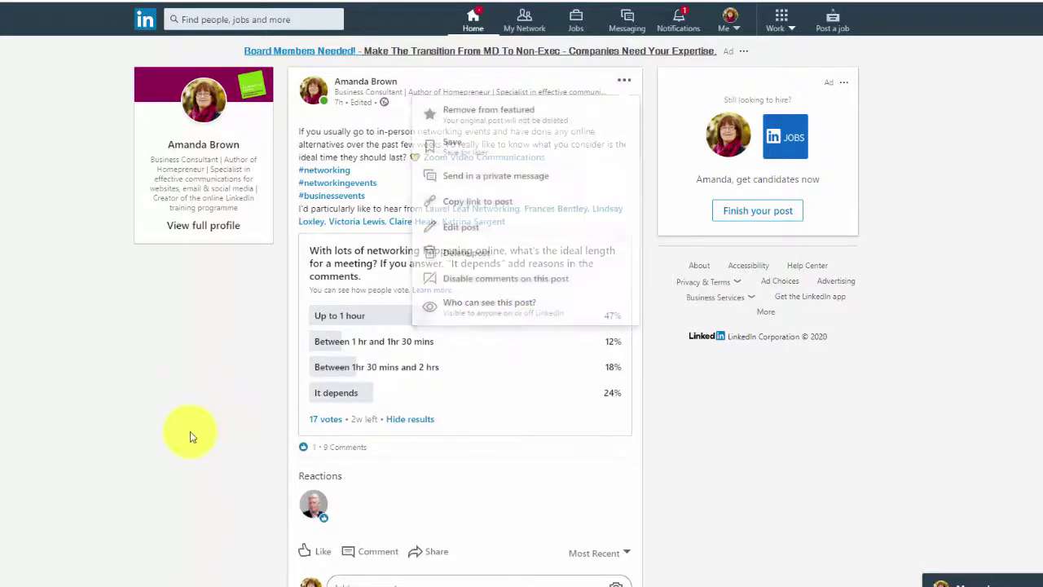